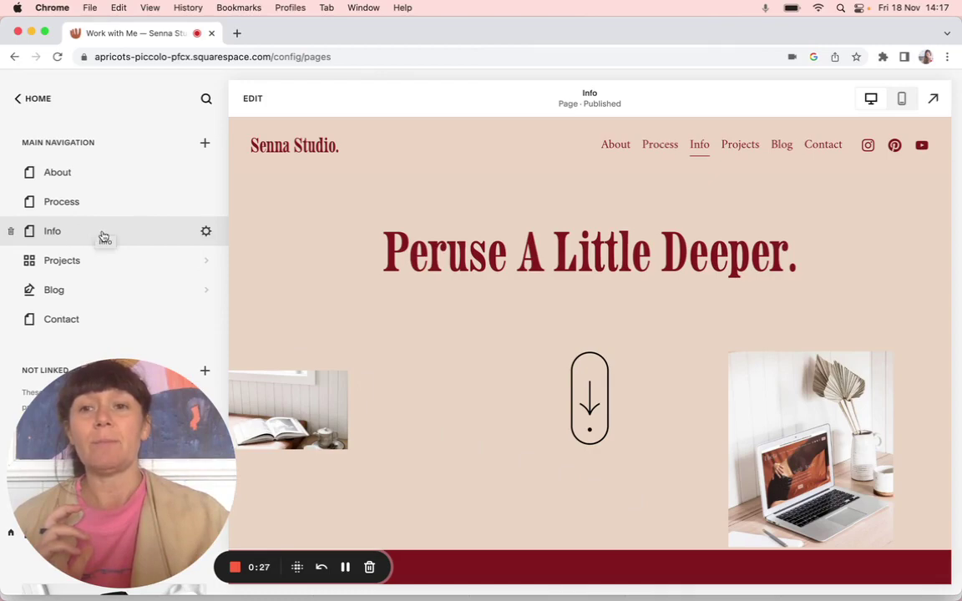
Scroll through the Info page preview to review its content.
{"action": "scroll", "coordinate": [545, 403], "scroll_direction": "down", "scroll_amount": 10}
{"action": "scroll", "coordinate": [547, 406], "scroll_direction": "down", "scroll_amount": 15}
{"action": "scroll", "coordinate": [545, 406], "scroll_direction": "down", "scroll_amount": 15}
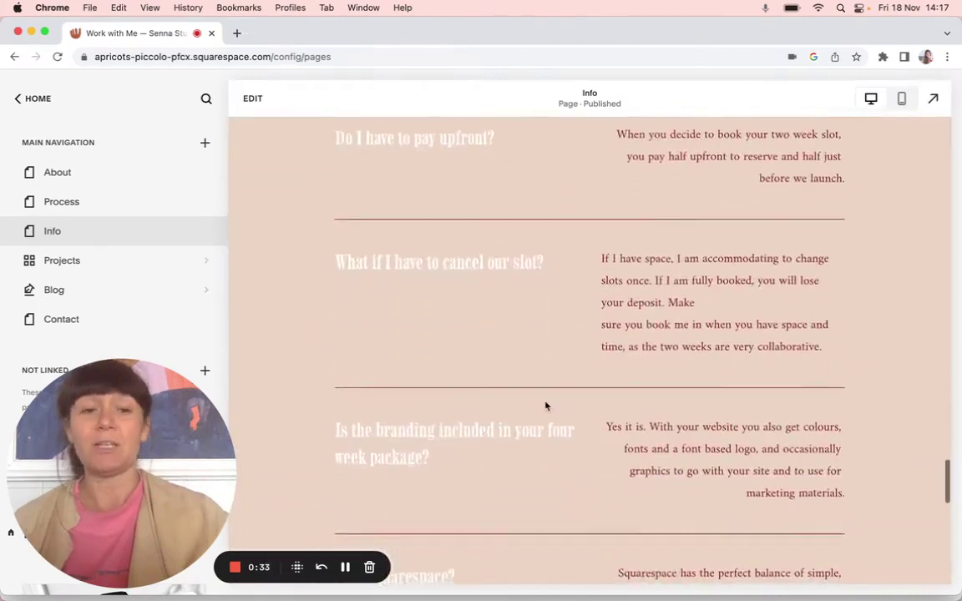
{"action": "scroll", "coordinate": [545, 406], "scroll_direction": "down", "scroll_amount": 10}
{"action": "scroll", "coordinate": [545, 405], "scroll_direction": "up", "scroll_amount": 8}
{"action": "scroll", "coordinate": [545, 405], "scroll_direction": "up", "scroll_amount": 10}
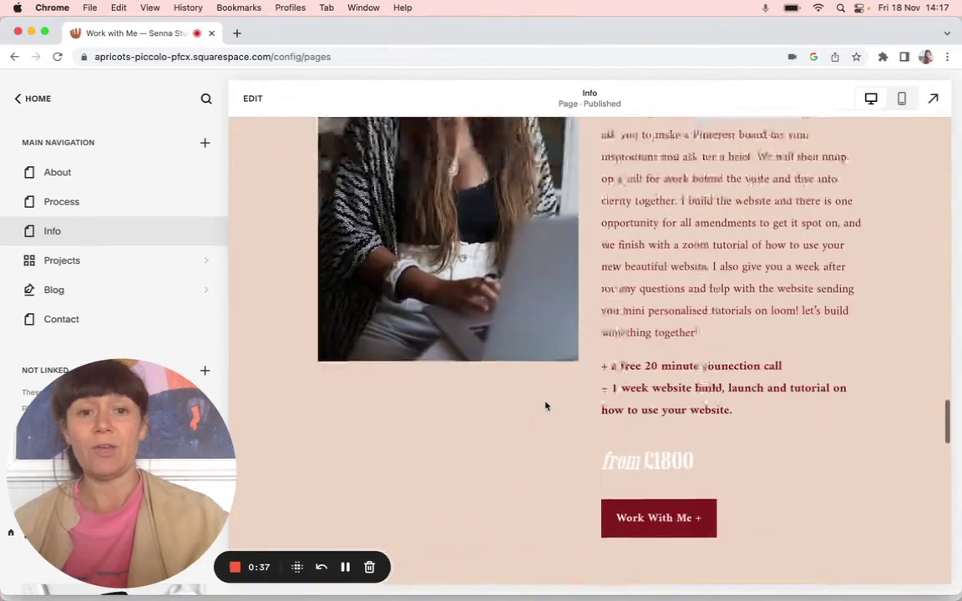
{"action": "scroll", "coordinate": [545, 406], "scroll_direction": "up", "scroll_amount": 10}
{"action": "scroll", "coordinate": [545, 406], "scroll_direction": "up", "scroll_amount": 5}
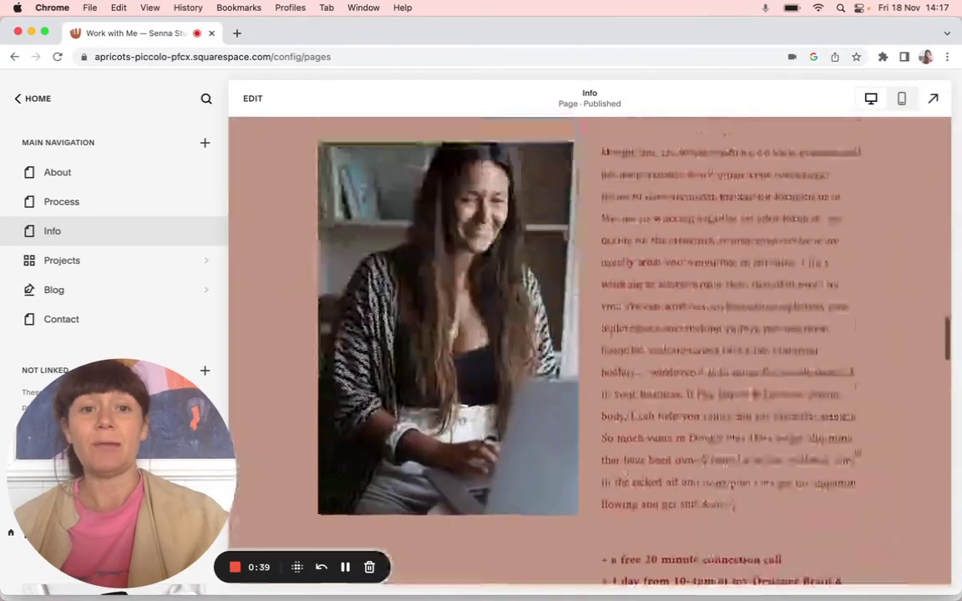
{"action": "scroll", "coordinate": [626, 376], "scroll_direction": "up", "scroll_amount": 10}
{"action": "scroll", "coordinate": [681, 332], "scroll_direction": "up", "scroll_amount": 20}
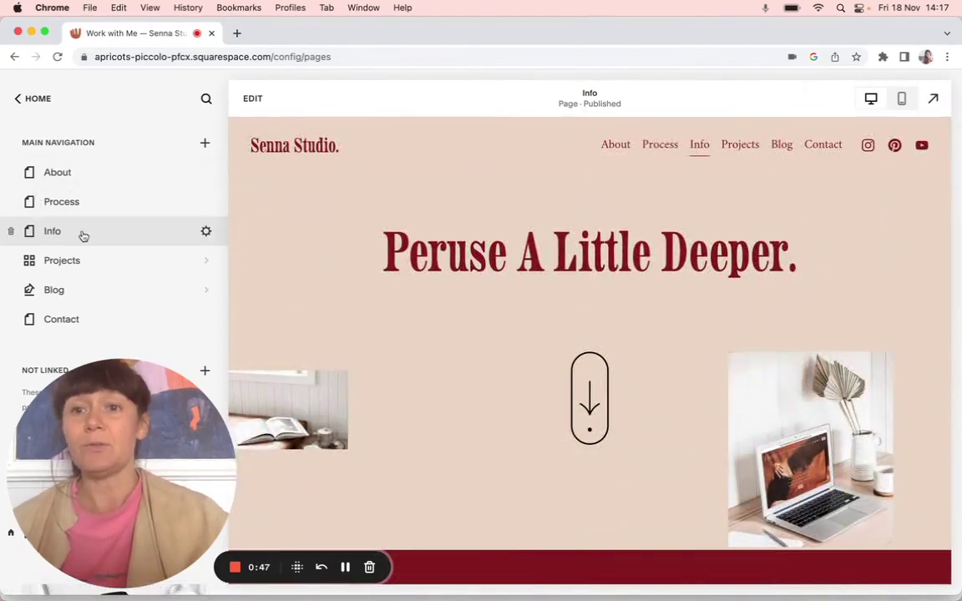
Duplicate the Info page from its page settings and confirm the copy.
{"action": "left_click", "coordinate": [206, 233]}
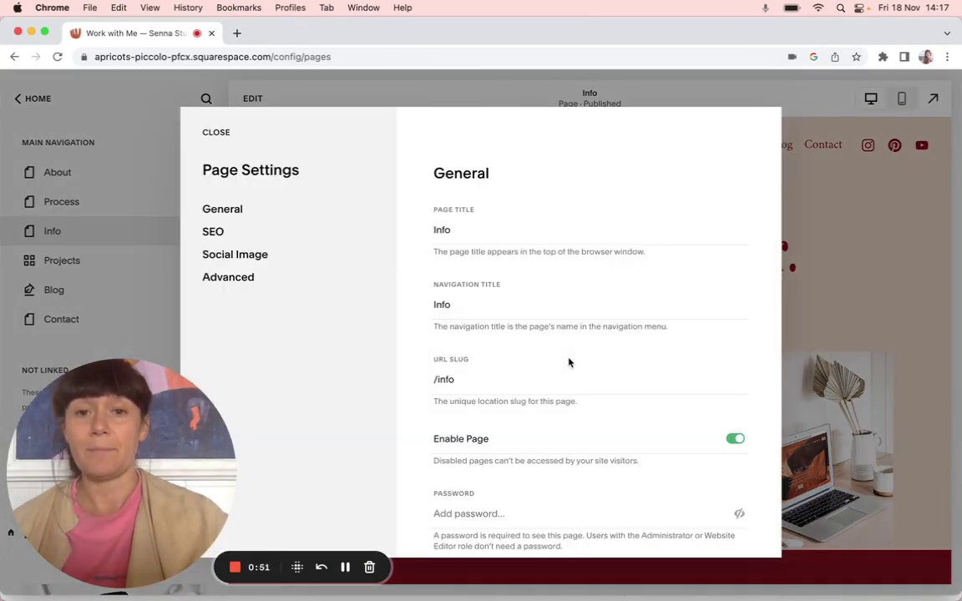
{"action": "scroll", "coordinate": [568, 362], "scroll_direction": "down", "scroll_amount": 3}
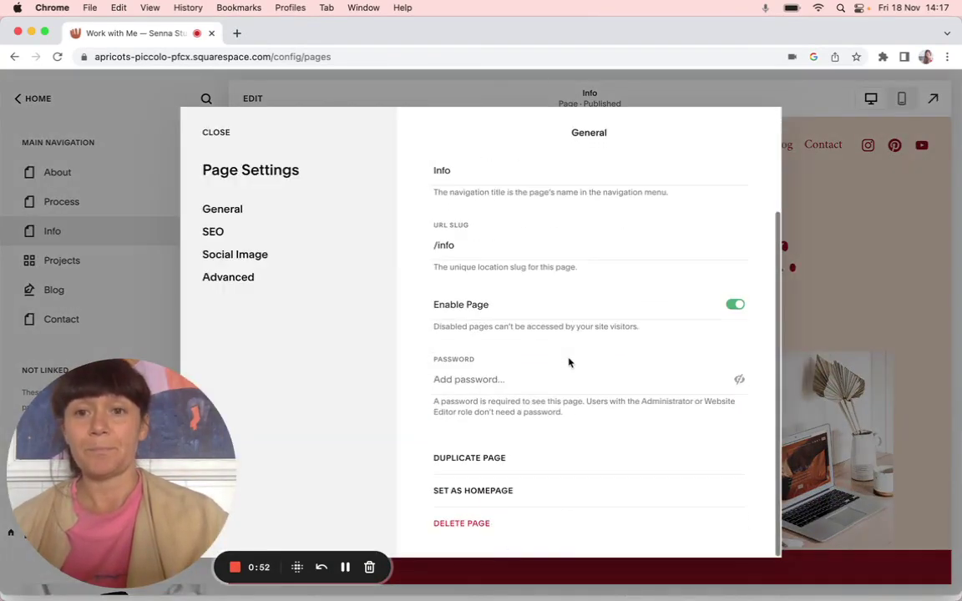
{"action": "left_click", "coordinate": [469, 463]}
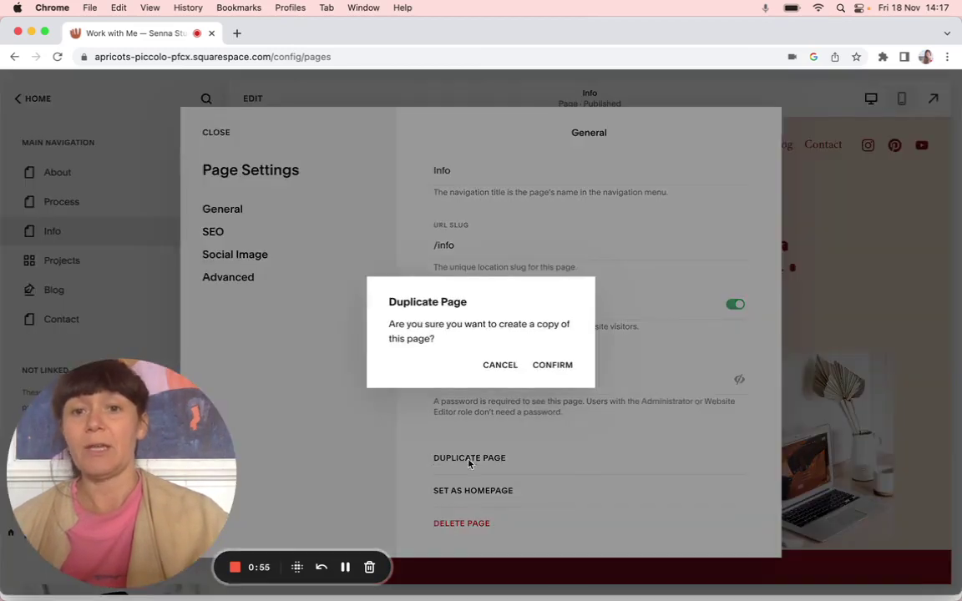
{"action": "left_click", "coordinate": [539, 368]}
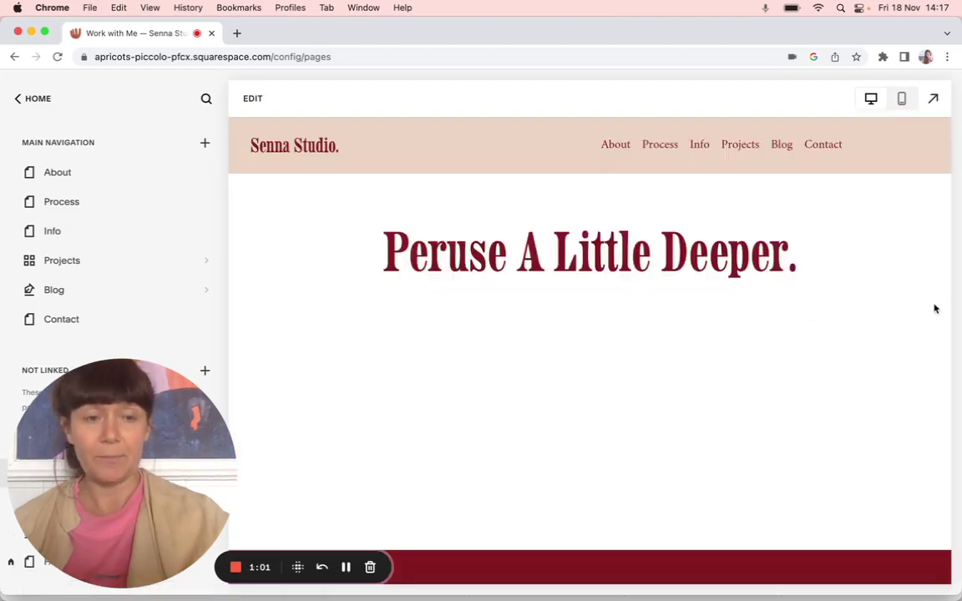
Wait for the duplicated Info (Copy) page to appear under Not Linked.
{"action": "mouse_move", "coordinate": [134, 429]}
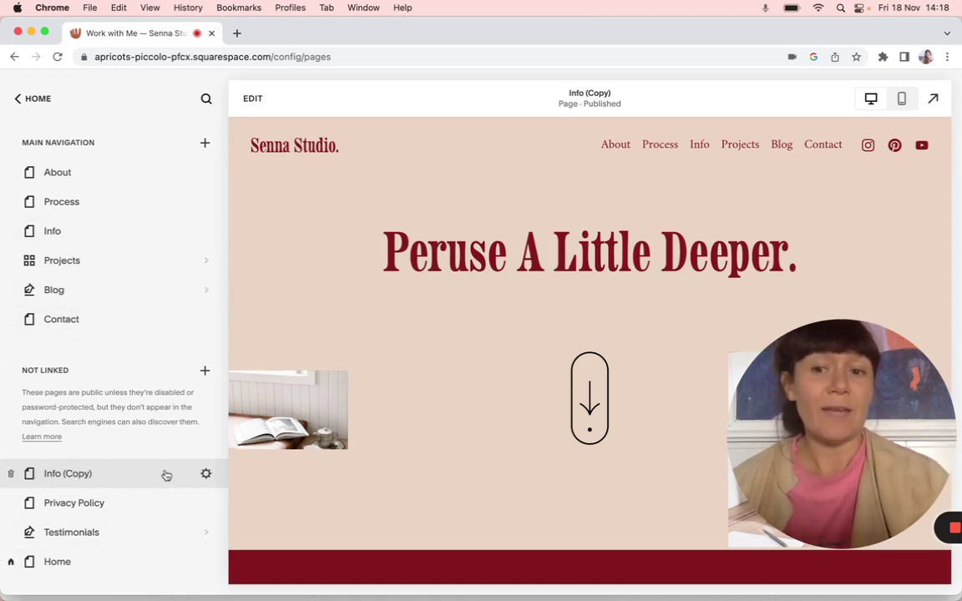
{"action": "left_click", "coordinate": [206, 473]}
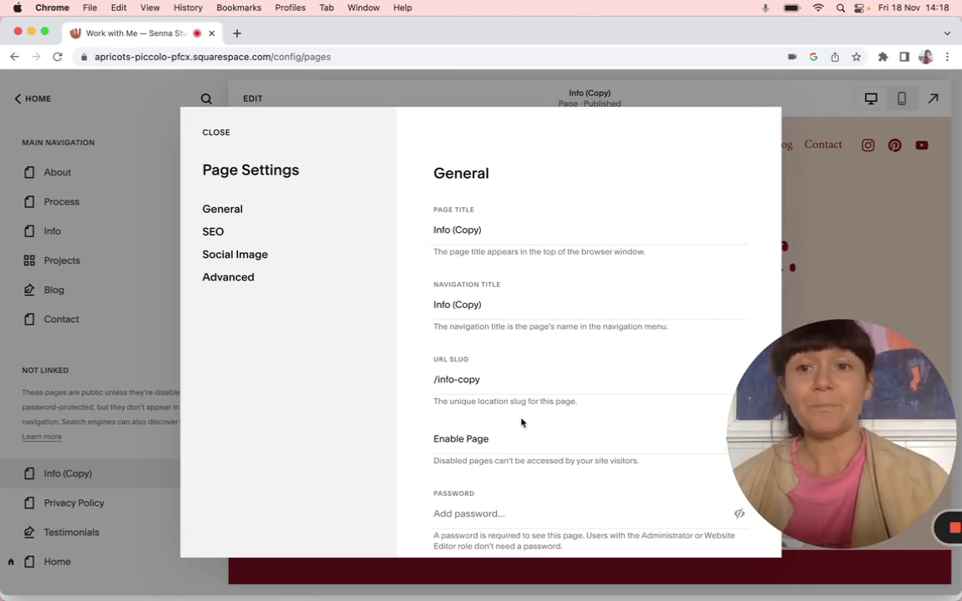
{"action": "left_click", "coordinate": [210, 132]}
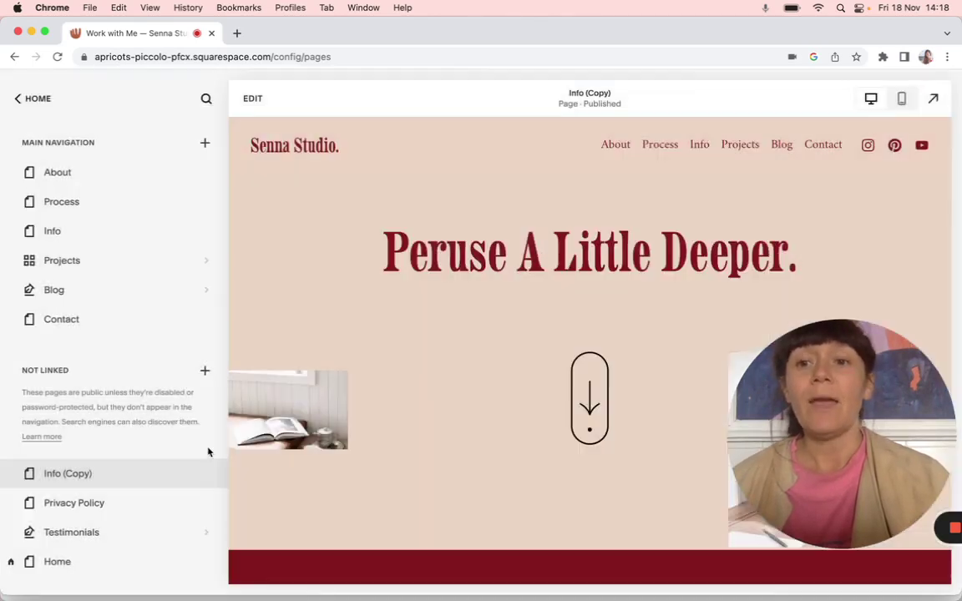
{"action": "double_click", "coordinate": [157, 474]}
{"action": "key", "text": "Escape"}
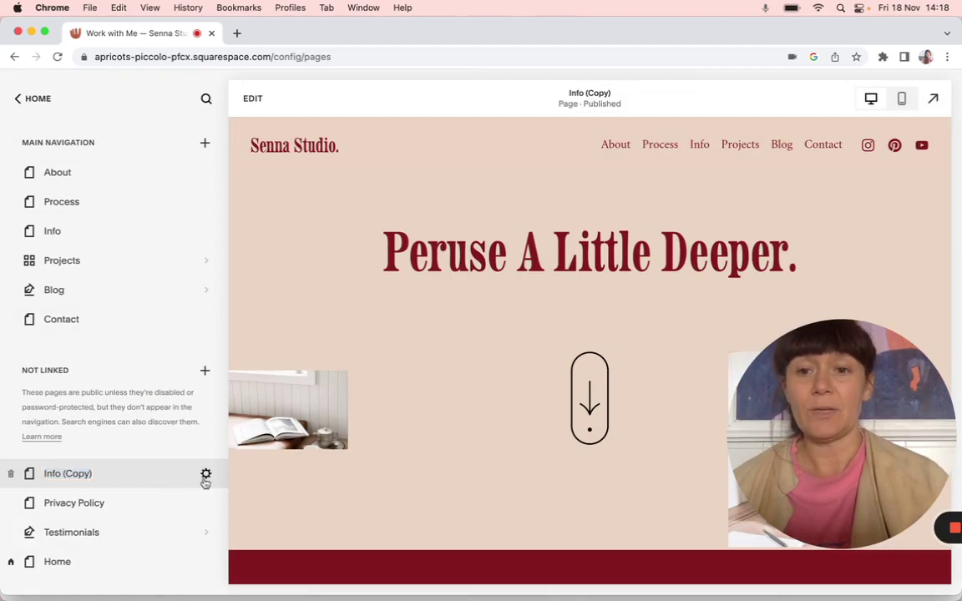
{"action": "double_click", "coordinate": [184, 479]}
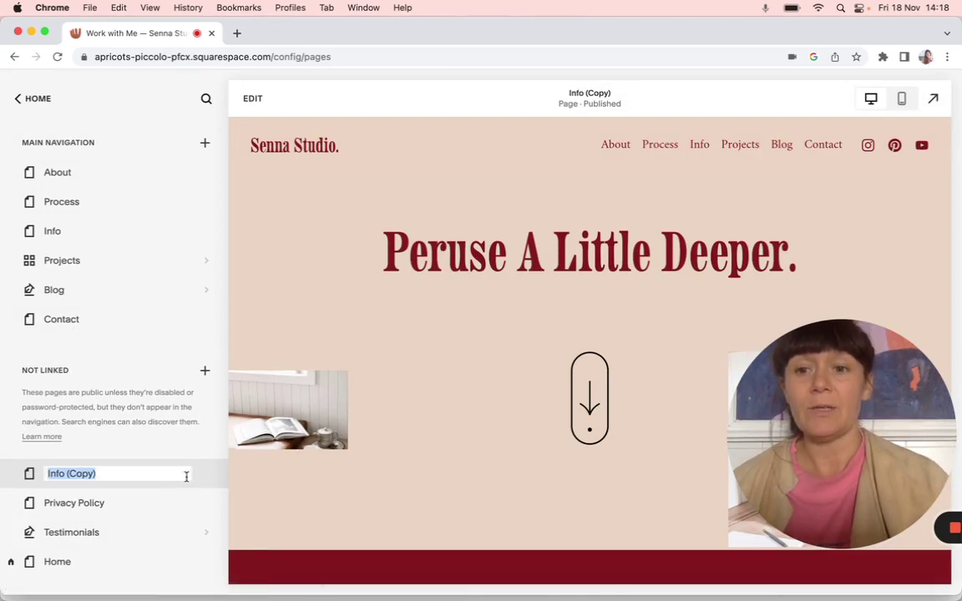
{"action": "key", "text": "Escape"}
{"action": "scroll", "coordinate": [415, 444], "scroll_direction": "down", "scroll_amount": 5}
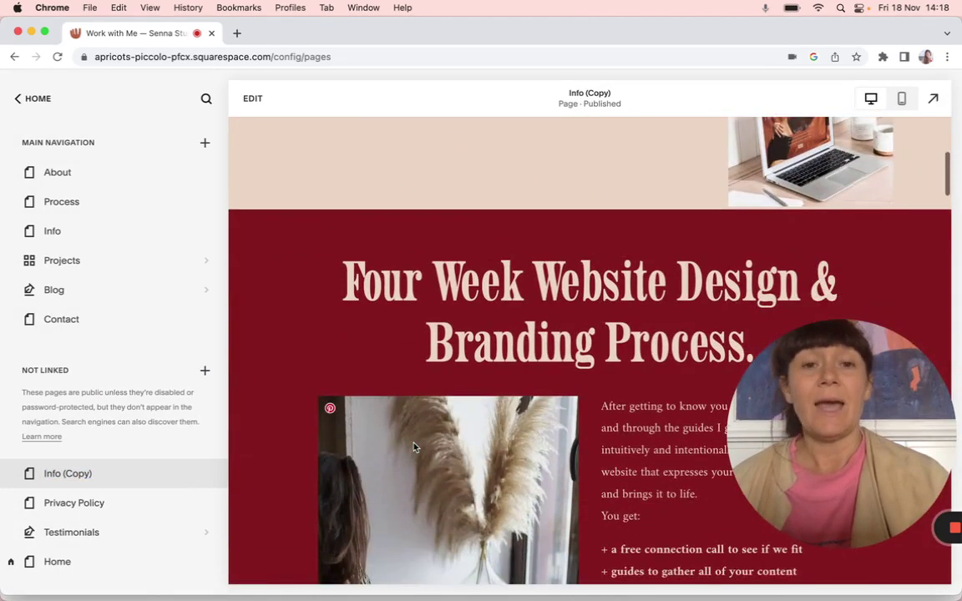
Edit Info (Copy) and move the spacer block to the left of the Four Week row.
{"action": "left_click", "coordinate": [252, 98]}
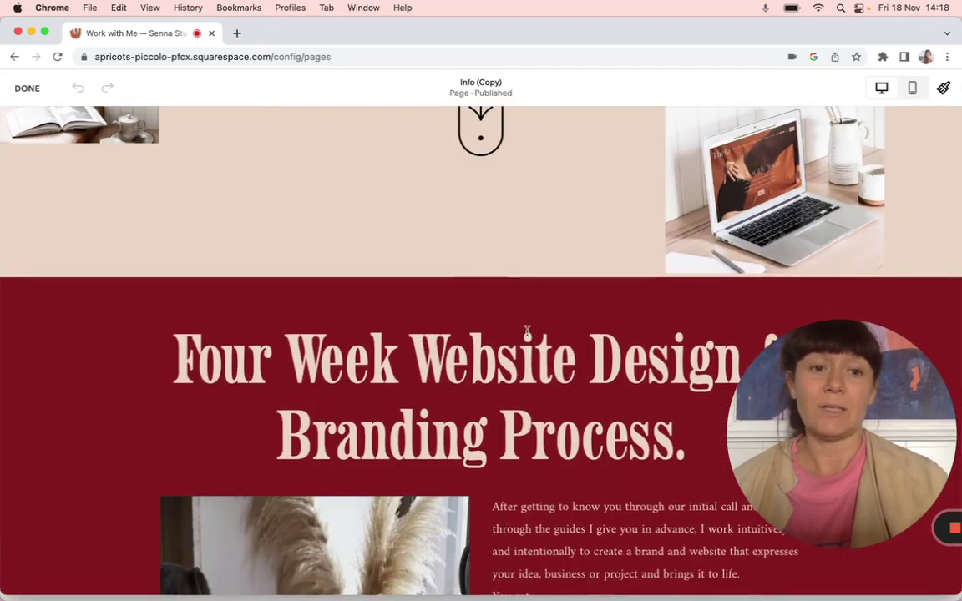
{"action": "scroll", "coordinate": [526, 333], "scroll_direction": "down", "scroll_amount": 1}
{"action": "scroll", "coordinate": [527, 333], "scroll_direction": "down", "scroll_amount": 2}
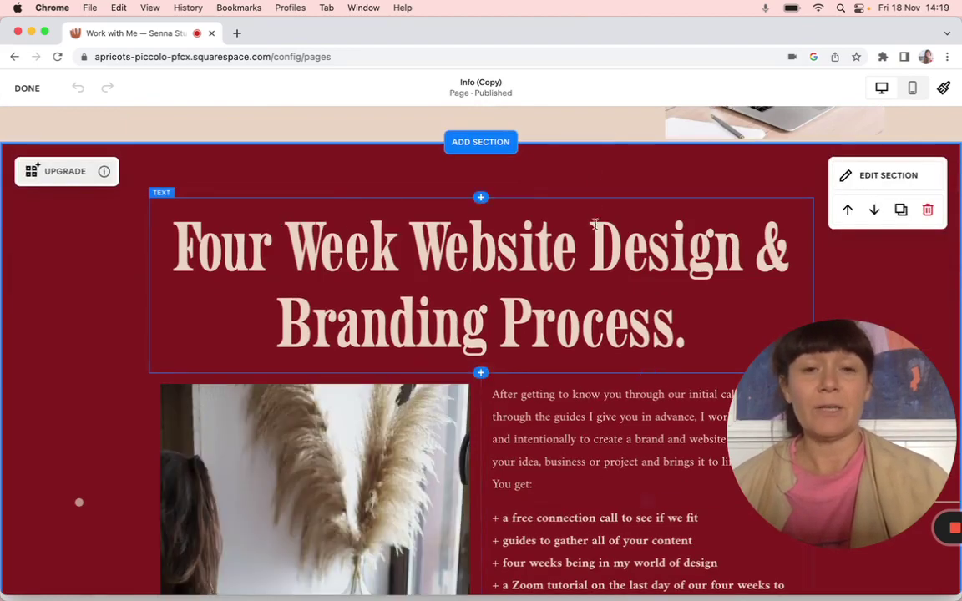
{"action": "left_click_drag", "start_coordinate": [599, 177], "coordinate": [365, 193]}
{"action": "scroll", "coordinate": [365, 194], "scroll_direction": "up", "scroll_amount": 5}
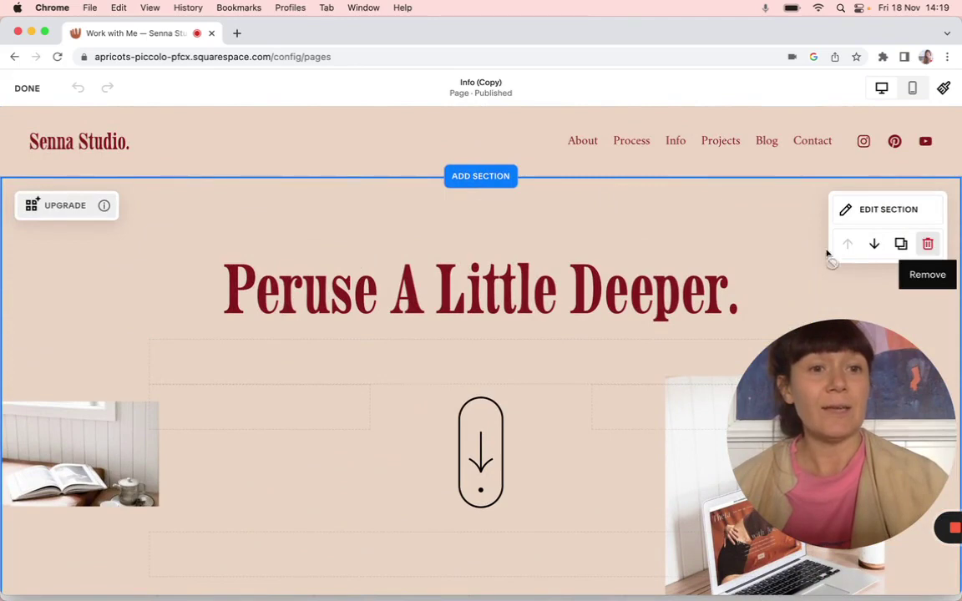
Remove the Four Week Website Design & Branding Process section from the page.
{"action": "scroll", "coordinate": [616, 350], "scroll_direction": "down", "scroll_amount": 6}
{"action": "scroll", "coordinate": [901, 287], "scroll_direction": "down", "scroll_amount": 1}
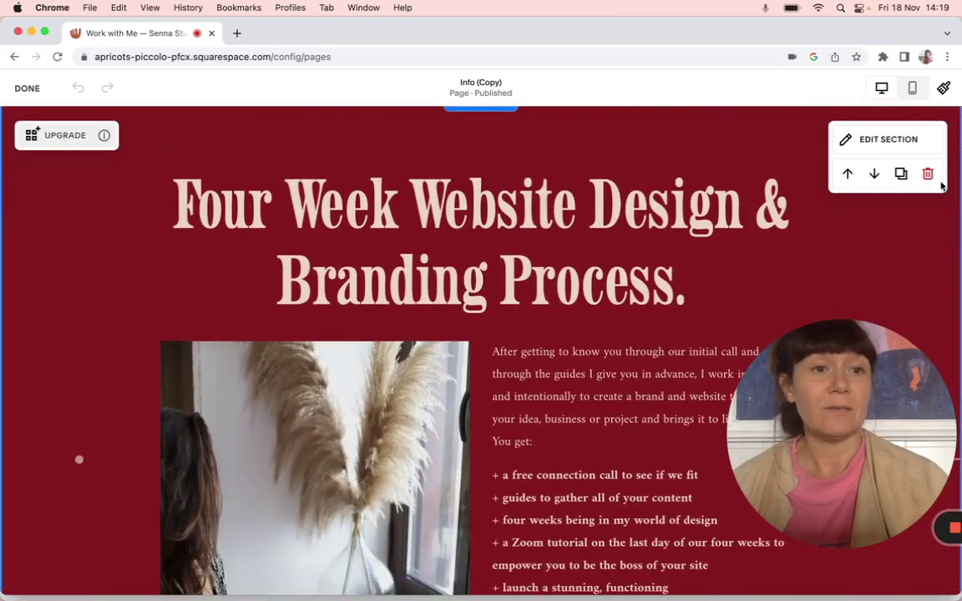
{"action": "left_click", "coordinate": [929, 173]}
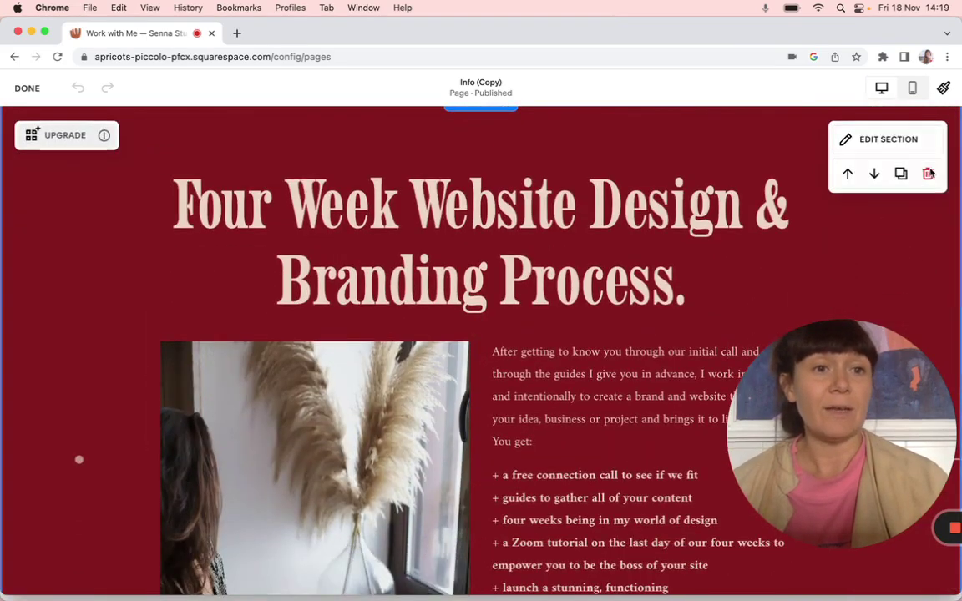
{"action": "left_click", "coordinate": [566, 366]}
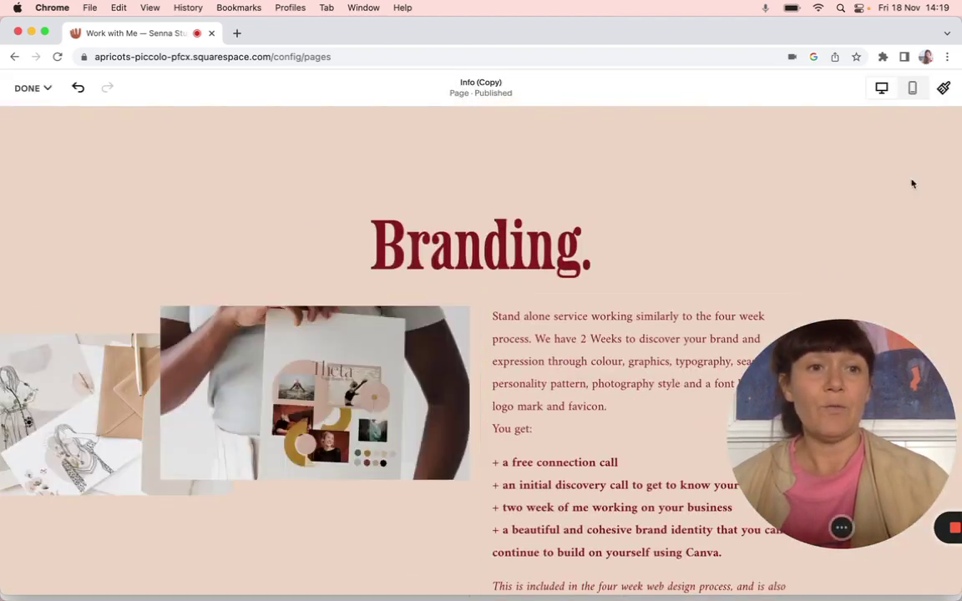
Remove the Branding section, check the page, and bring up the DONE save options.
{"action": "scroll", "coordinate": [927, 188], "scroll_direction": "up", "scroll_amount": 1}
{"action": "left_click", "coordinate": [930, 227]}
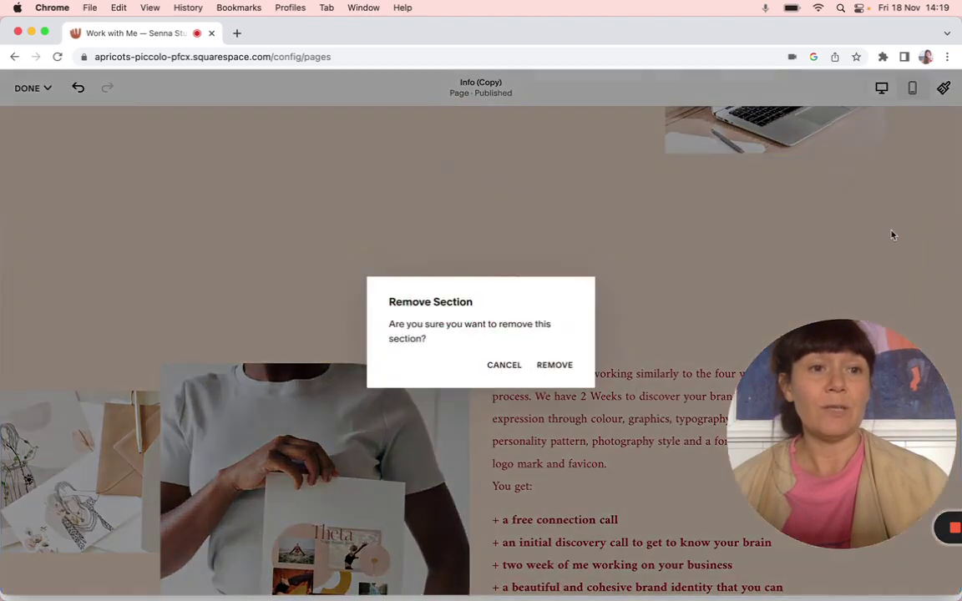
{"action": "key", "text": "Return"}
{"action": "scroll", "coordinate": [631, 128], "scroll_direction": "down", "scroll_amount": 2}
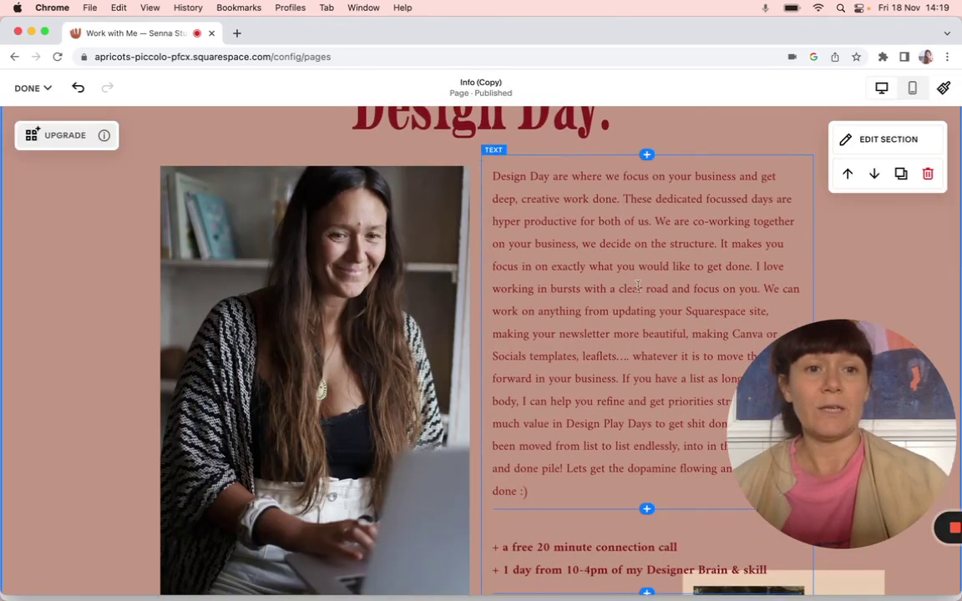
{"action": "scroll", "coordinate": [650, 334], "scroll_direction": "down", "scroll_amount": 10}
{"action": "scroll", "coordinate": [650, 333], "scroll_direction": "down", "scroll_amount": 8}
{"action": "scroll", "coordinate": [651, 337], "scroll_direction": "up", "scroll_amount": 10}
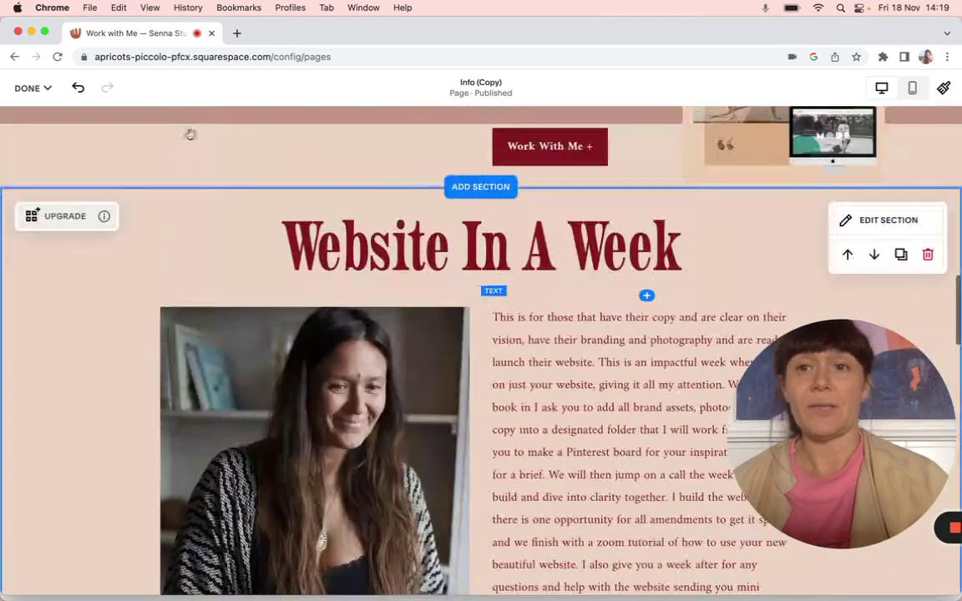
{"action": "scroll", "coordinate": [125, 117], "scroll_direction": "up", "scroll_amount": 8}
{"action": "left_click", "coordinate": [31, 88]}
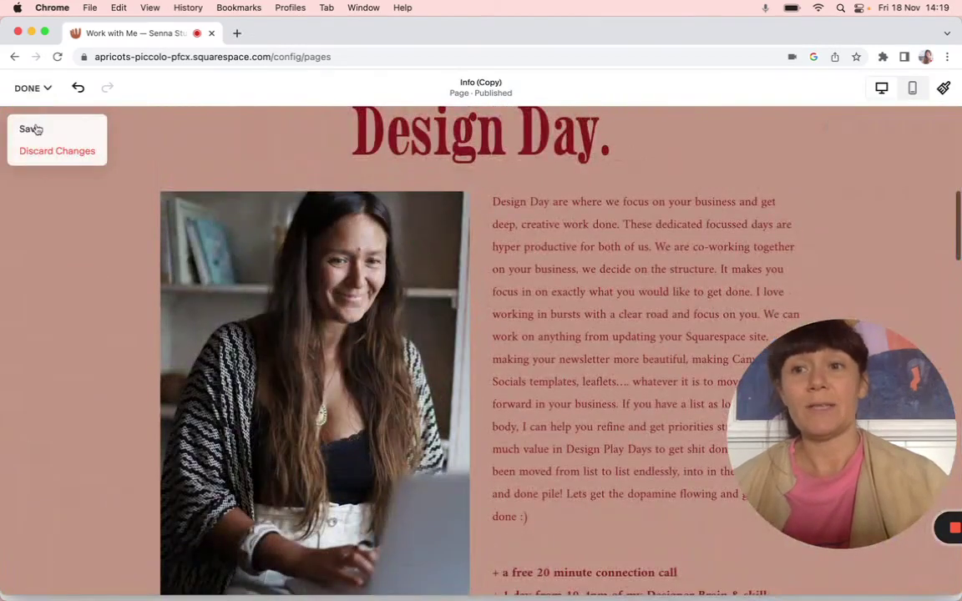
Save the edited Info (Copy) page and exit the editor.
{"action": "left_click", "coordinate": [33, 130]}
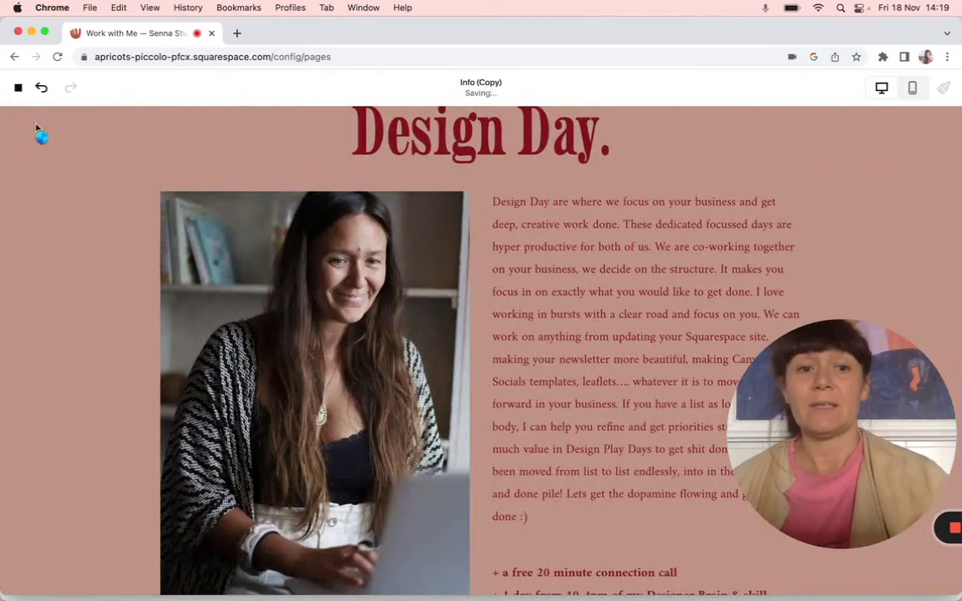